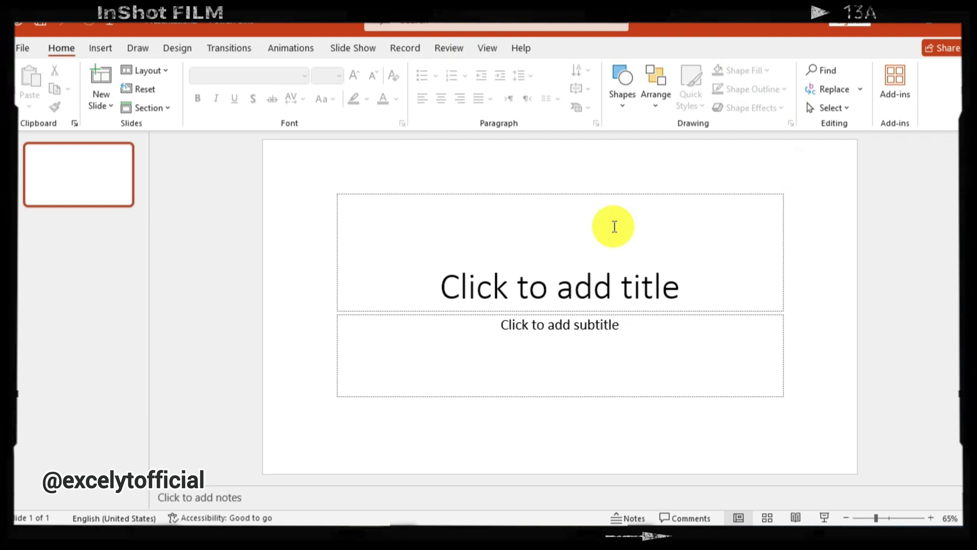
Delete both placeholders and insert the indoor-plants-studio photo, stretched to fill the 13.33" × 7.5" slide.
key(ctrl+a)
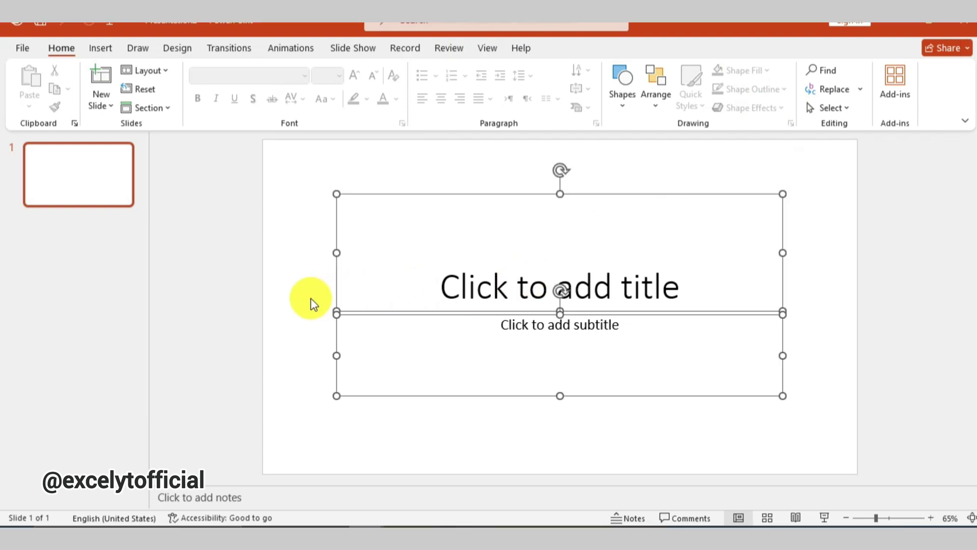
key(Delete)
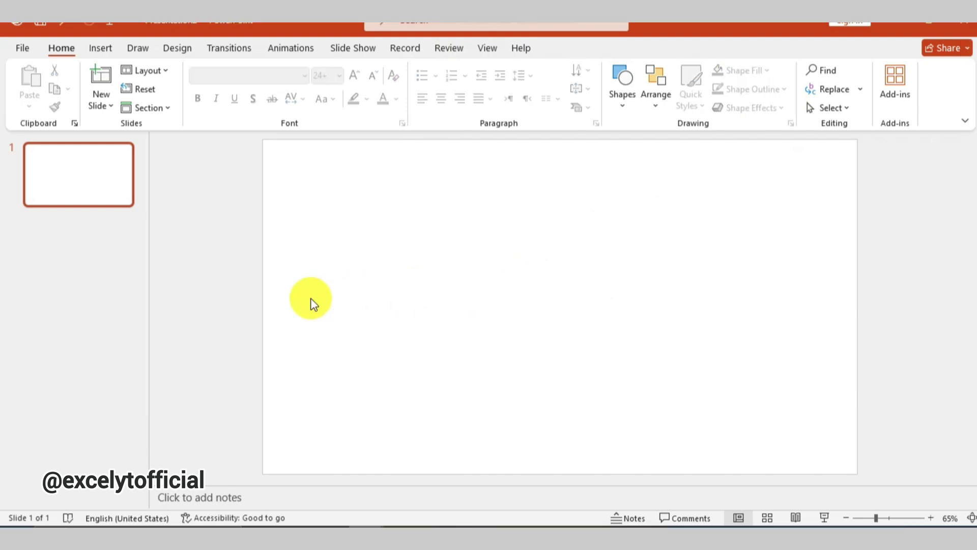
click(101, 48)
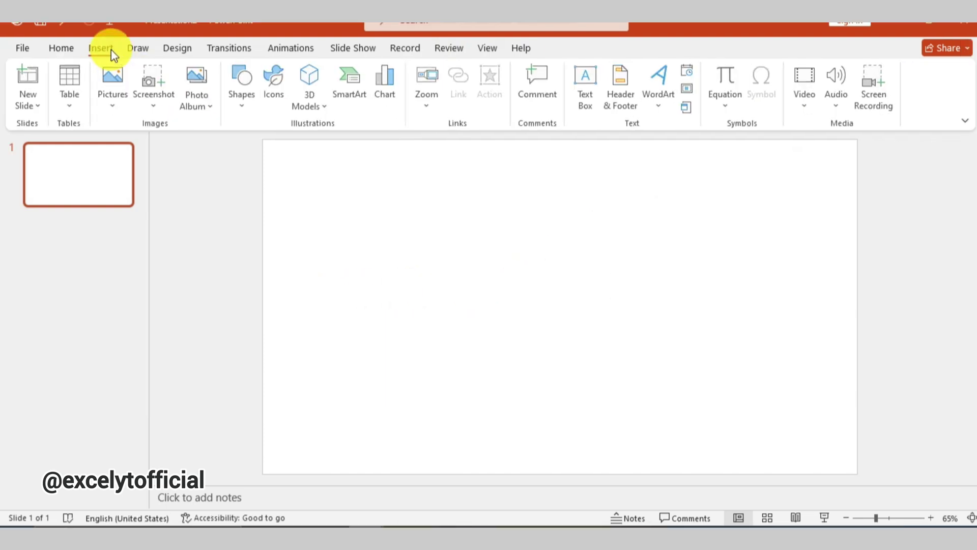
click(114, 82)
click(140, 151)
click(139, 150)
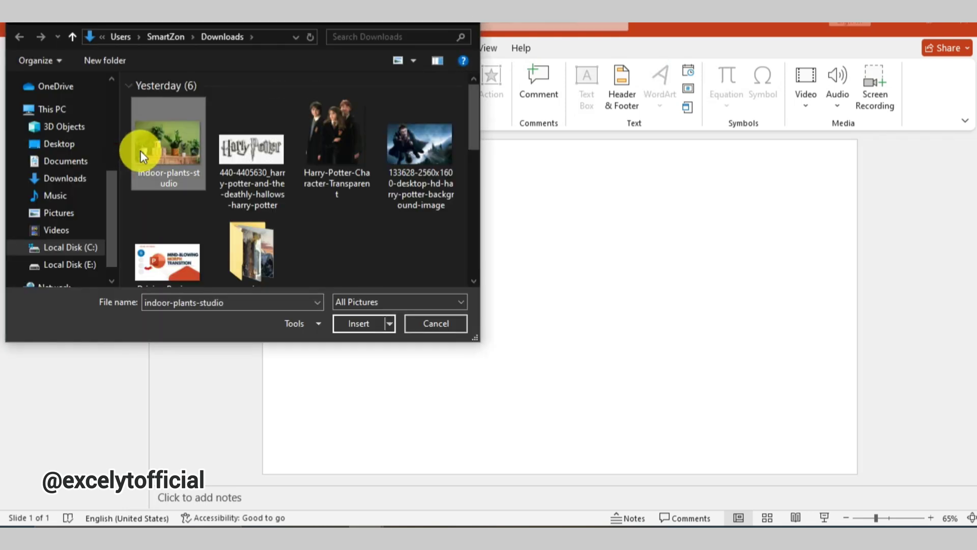
click(340, 328)
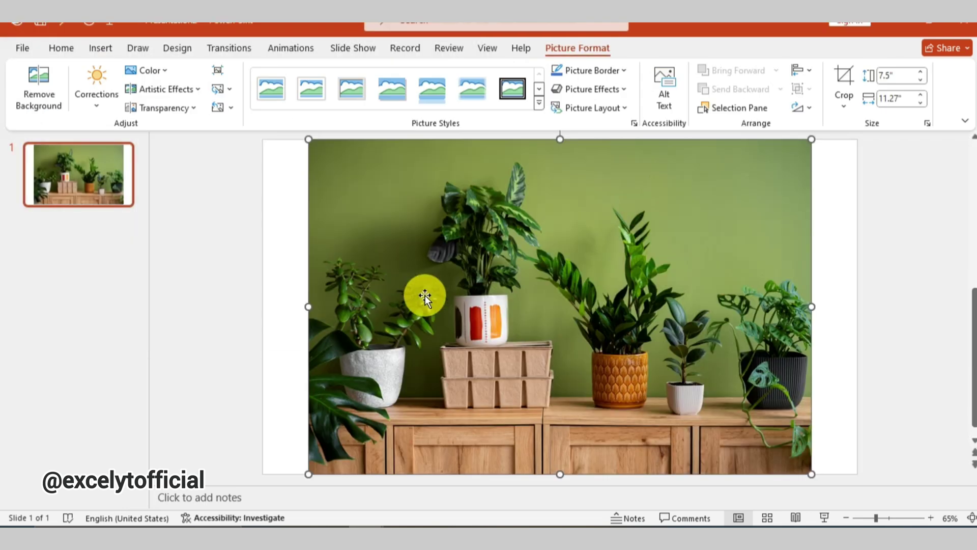
drag(423, 294, 377, 295)
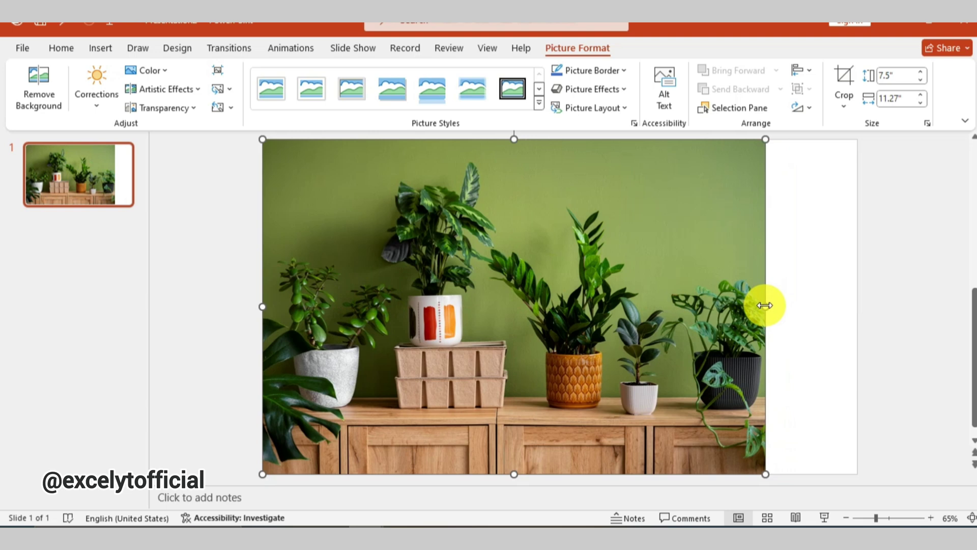
drag(765, 306, 857, 305)
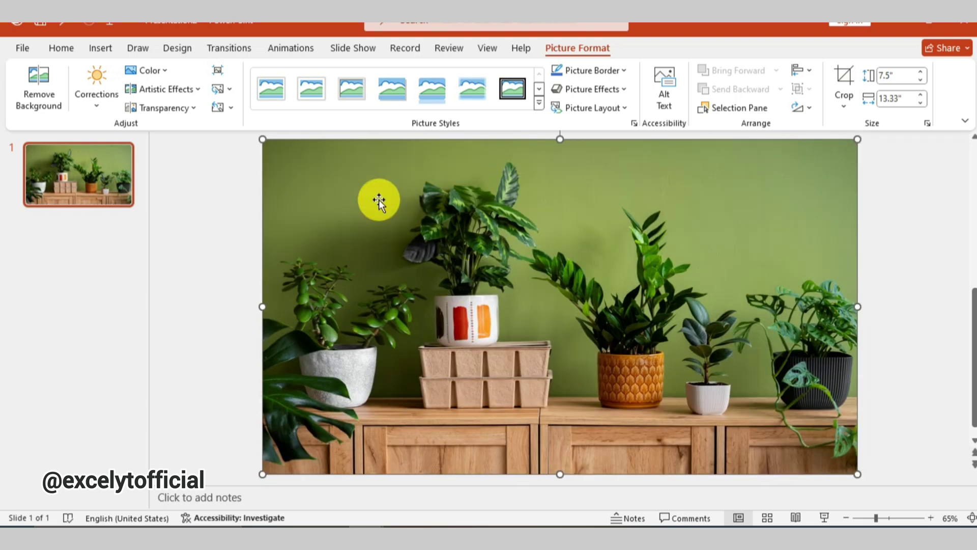
Add a HOUSEPLANTS text box across the photo's top right in Segoe UI Black.
click(102, 48)
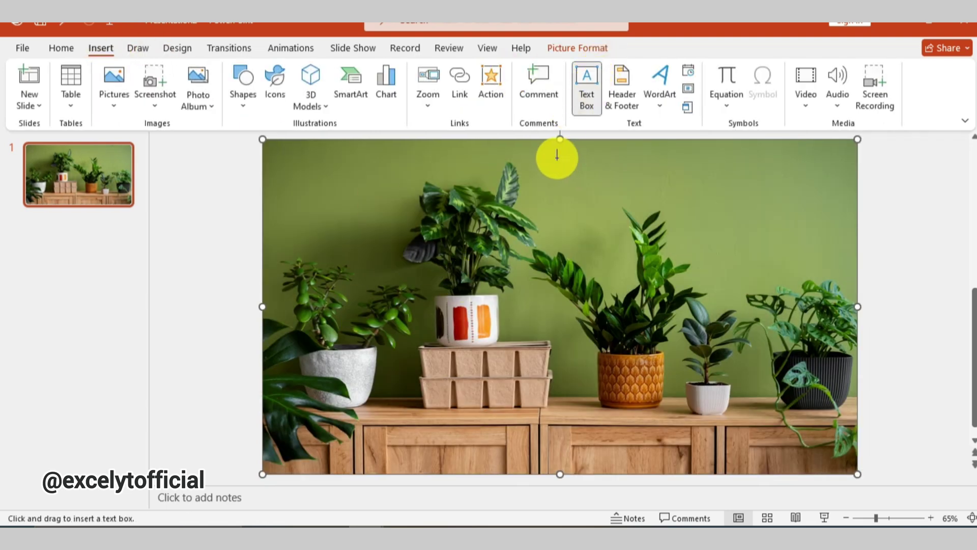
drag(555, 159, 839, 206)
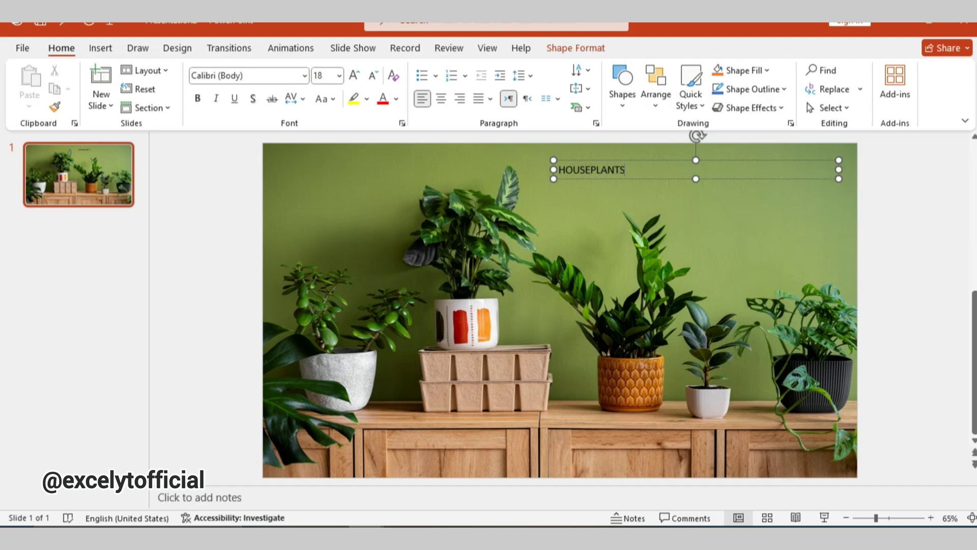
click(304, 81)
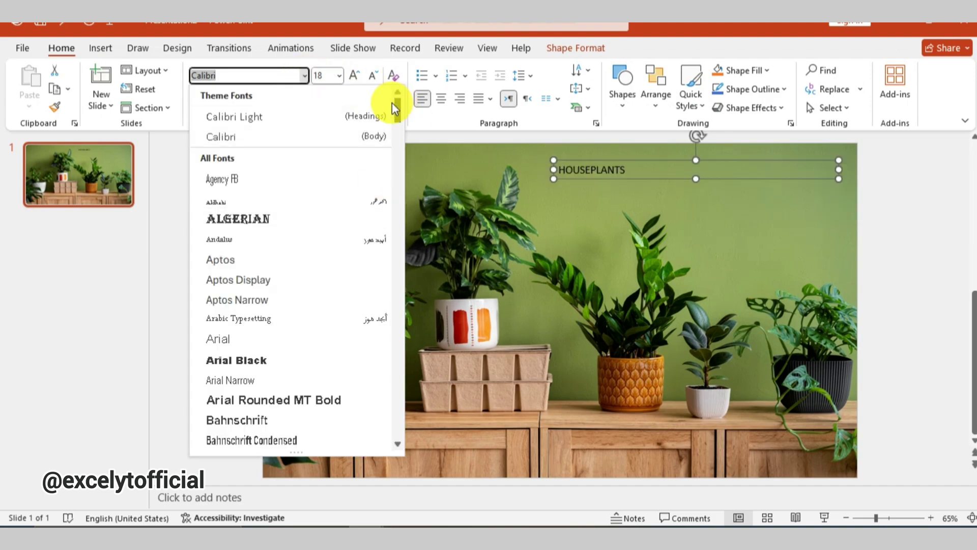
mouse_move(392, 102)
mouse_down()
mouse_move(400, 170)
mouse_move(386, 368)
mouse_up()
click(294, 329)
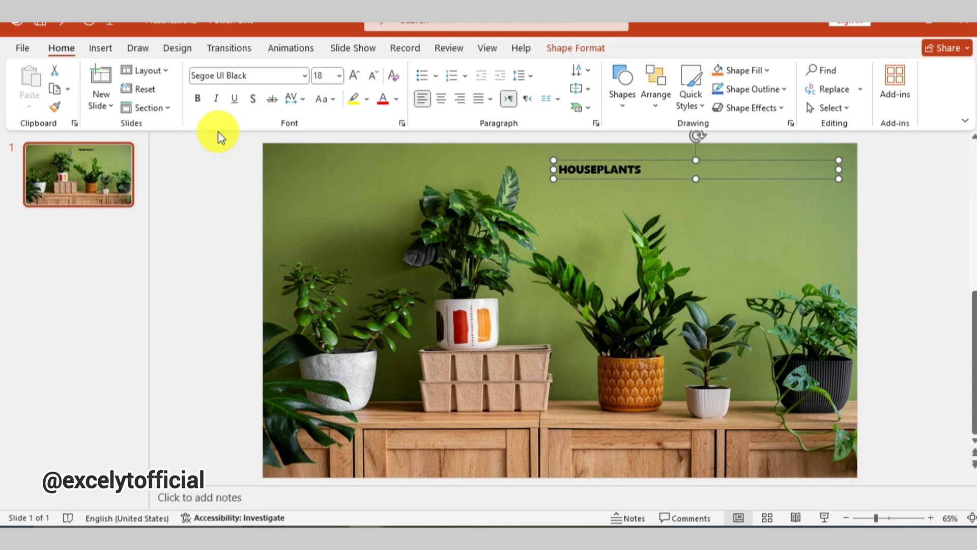
Make the heading bold with a shadow and a WordArt style, widened to fit one line.
click(194, 99)
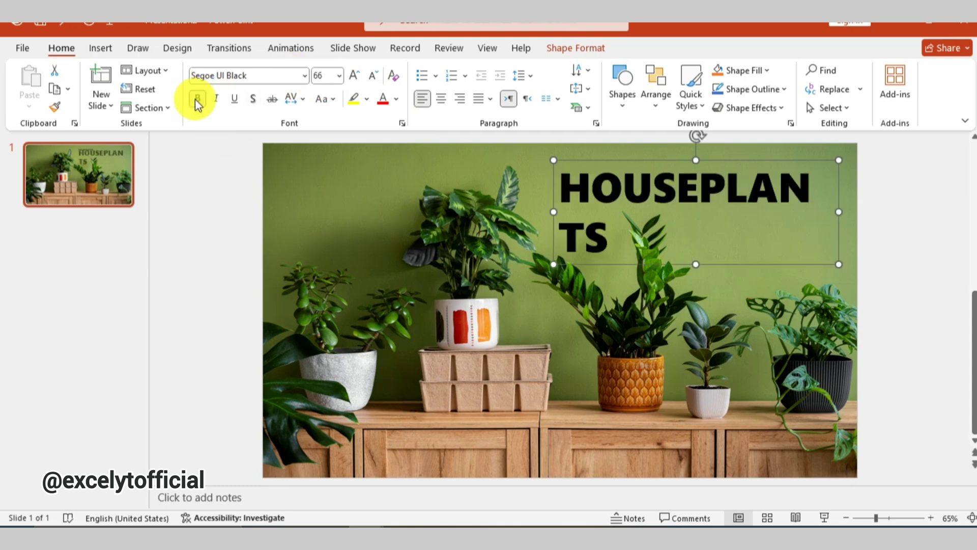
click(253, 99)
click(560, 51)
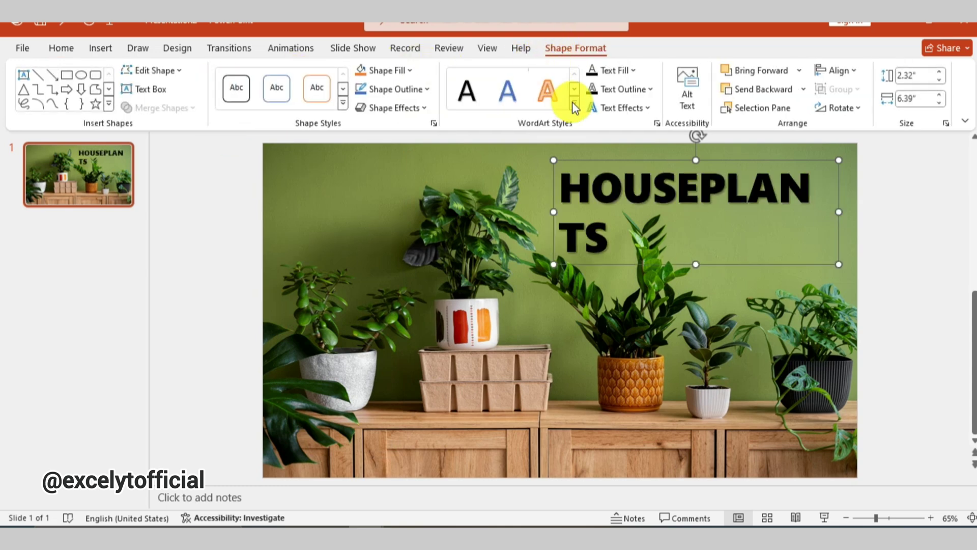
click(574, 104)
click(458, 184)
drag(551, 216, 524, 208)
drag(606, 160, 609, 161)
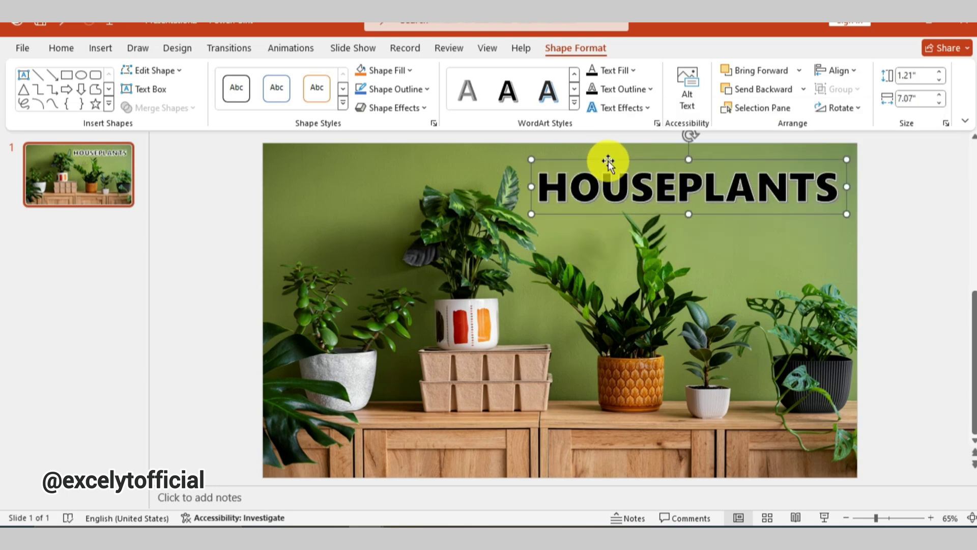
Duplicate slide 1 as slide 2 and move the HOUSEPLANTS heading above the slide.
click(102, 188)
right_click(102, 189)
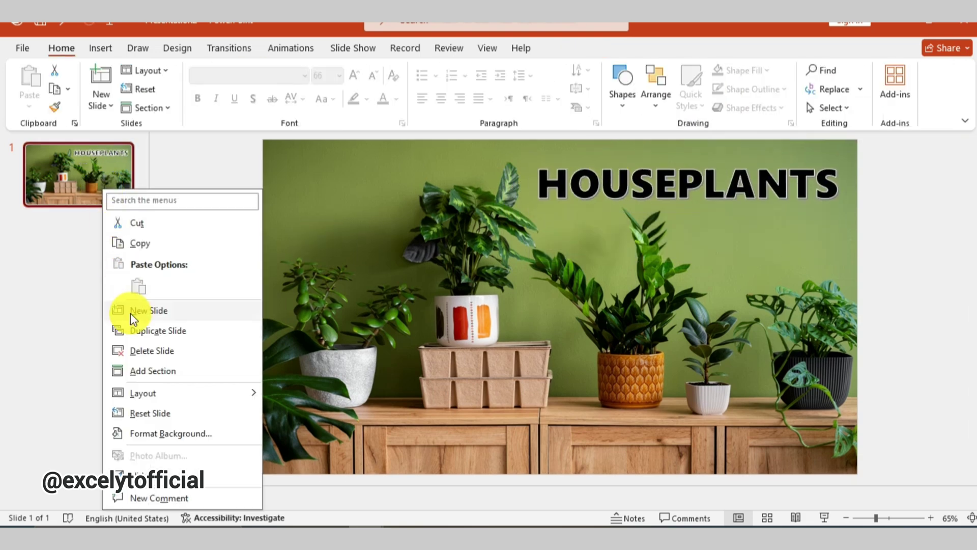
click(130, 312)
drag(877, 518, 868, 518)
click(598, 210)
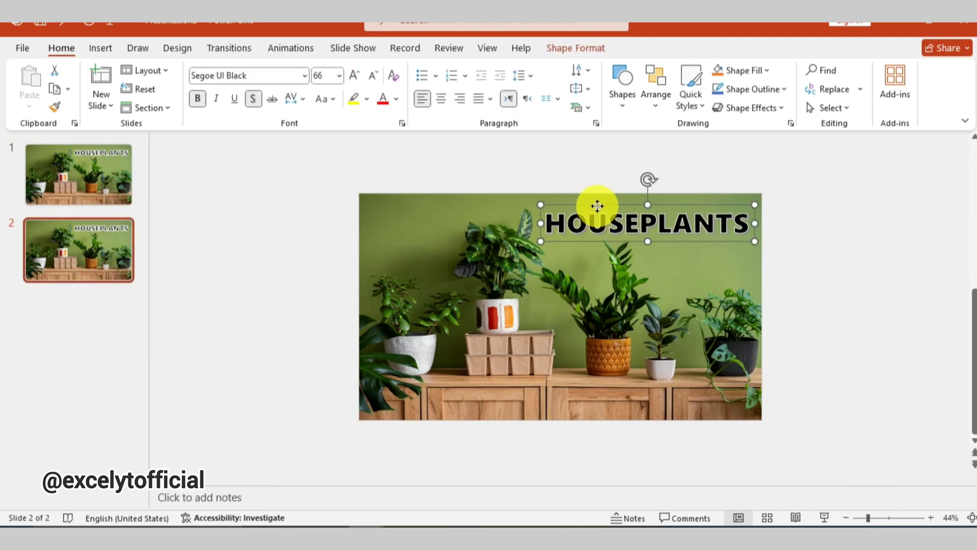
drag(597, 206, 596, 158)
Crop the photo's sides down to a narrow 3.05"-wide strip at the left.
click(524, 296)
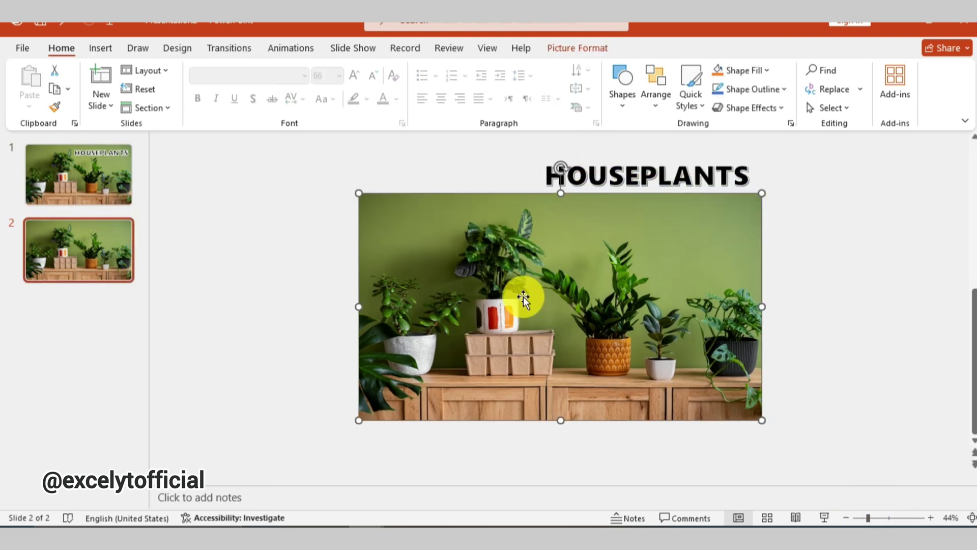
click(577, 51)
click(850, 74)
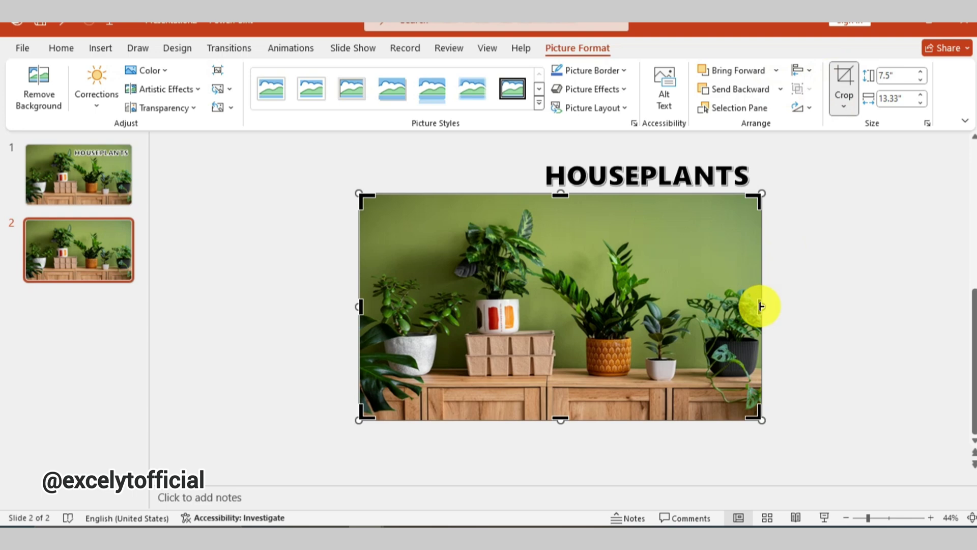
drag(761, 306, 463, 330)
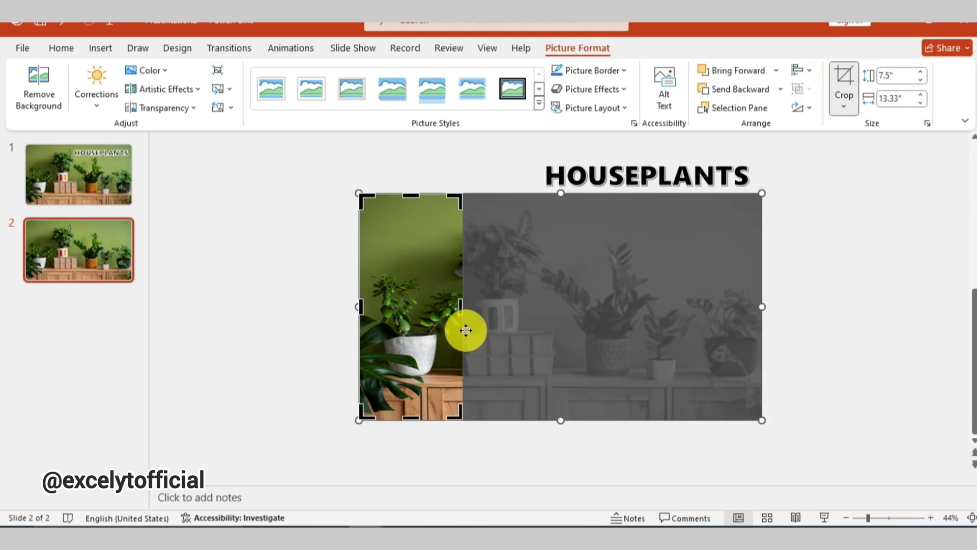
mouse_move(361, 307)
mouse_down()
mouse_move(377, 314)
mouse_move(368, 314)
mouse_up()
drag(462, 307, 457, 305)
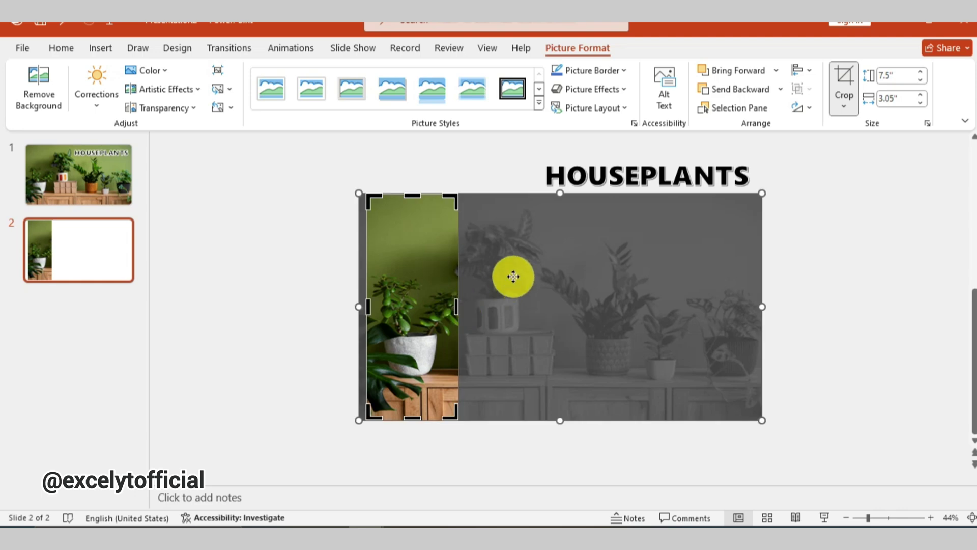
Round the strip's corners by cropping it to a Rounded Rectangle shape.
click(845, 104)
mouse_move(865, 154)
click(667, 75)
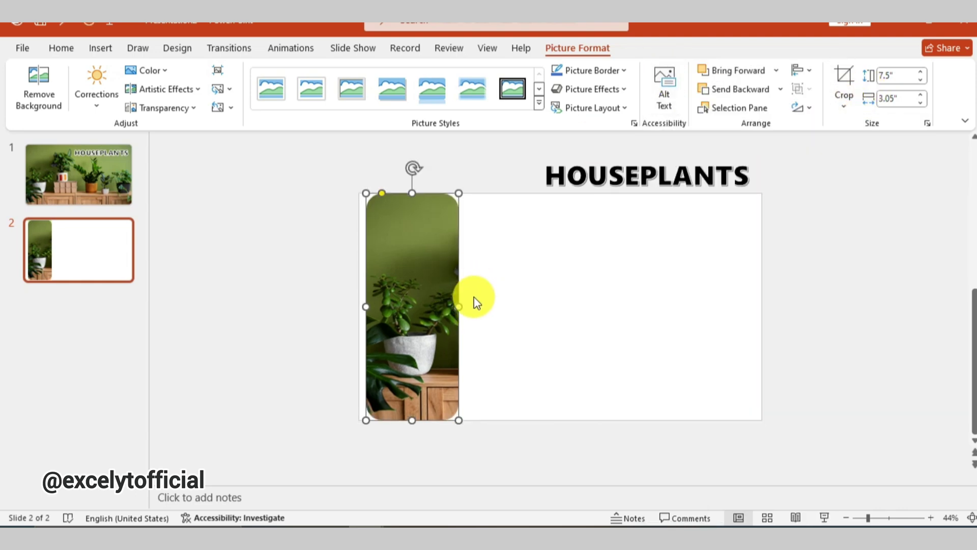
click(474, 298)
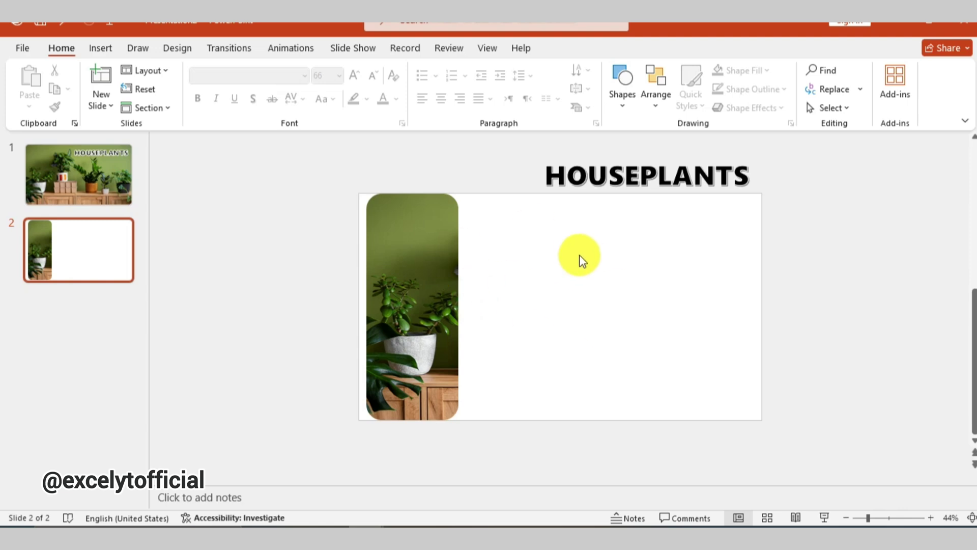
Paste the JADE PLANT heading and description, duplicate as slide 3, and delete its HOUSEPLANTS heading.
key(ctrl+v)
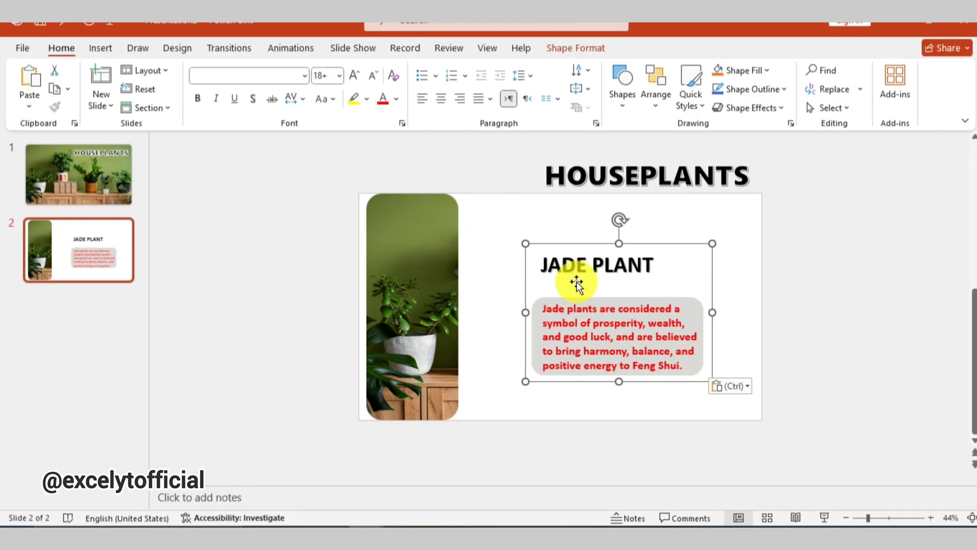
click(498, 298)
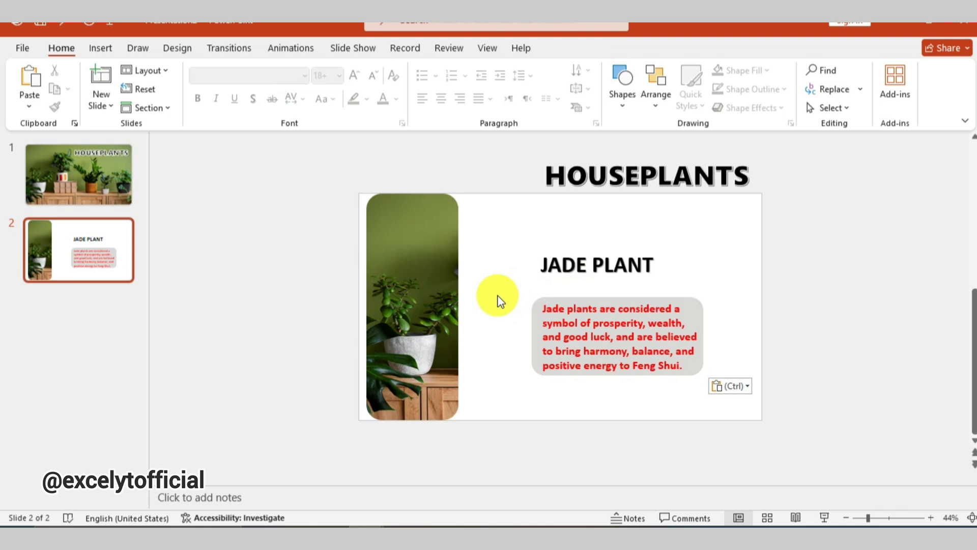
right_click(117, 256)
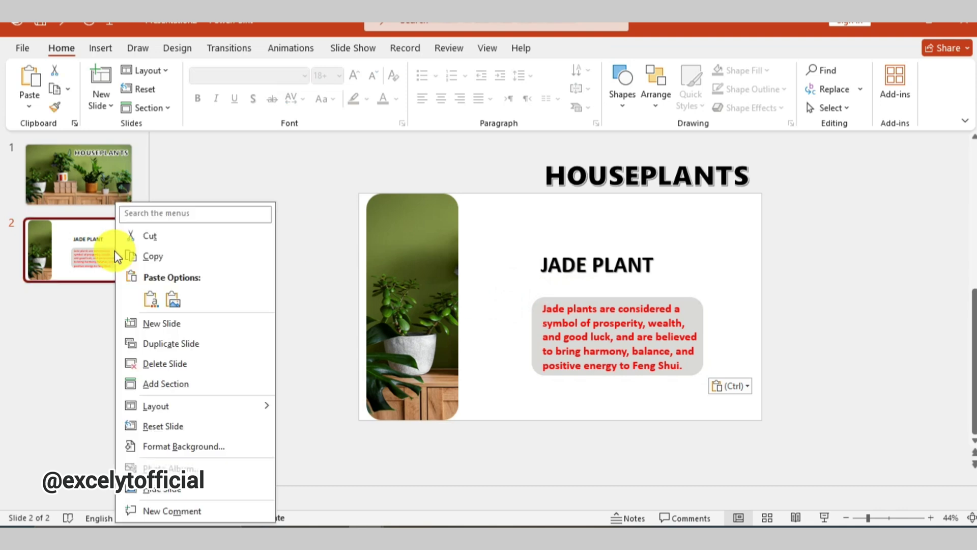
click(171, 343)
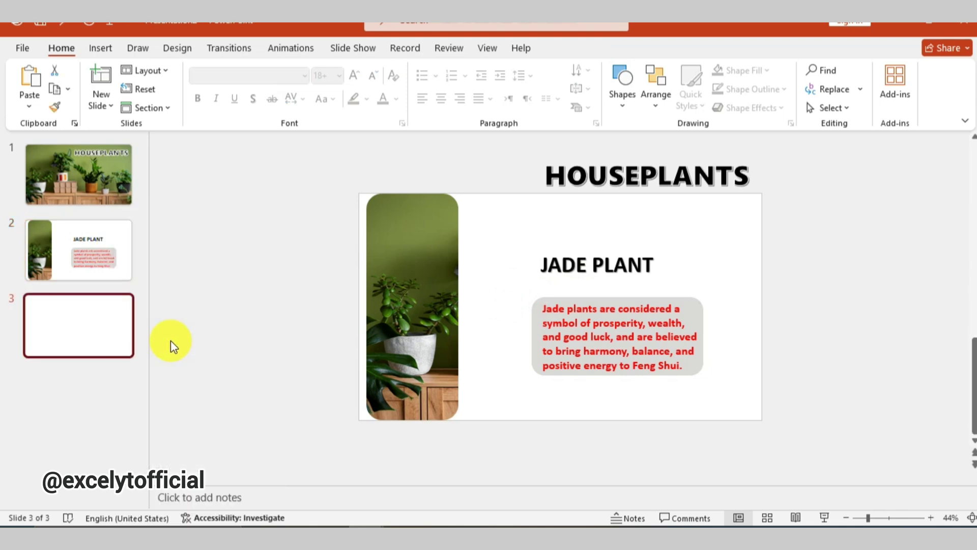
click(616, 178)
key(Delete)
Move the JADE PLANT text off-slide and re-crop the picture onto the striped-pot plant.
click(627, 262)
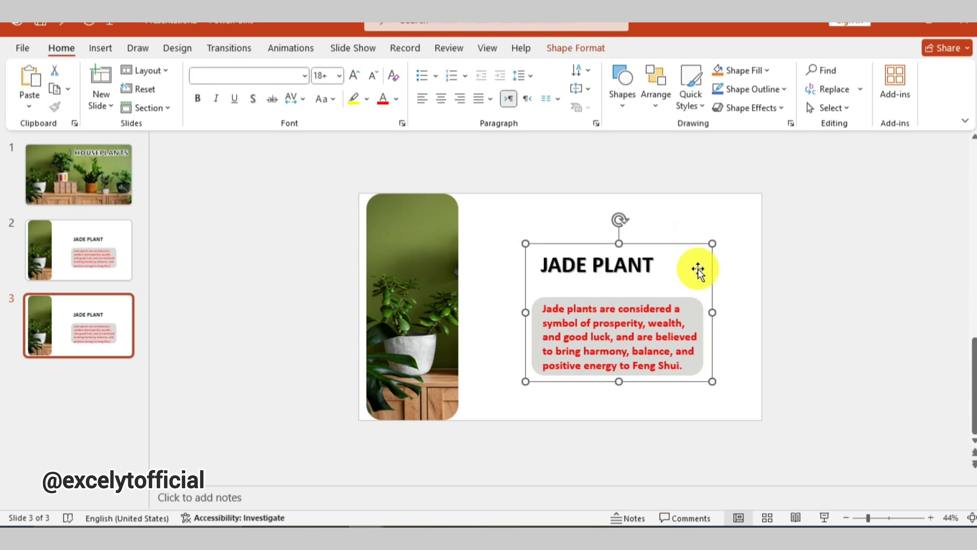
drag(698, 270, 938, 255)
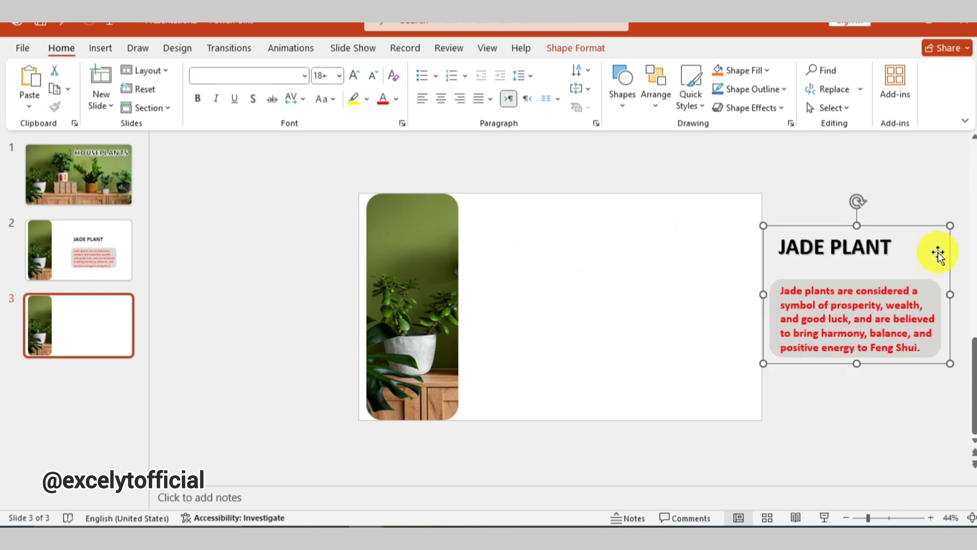
click(414, 279)
click(575, 46)
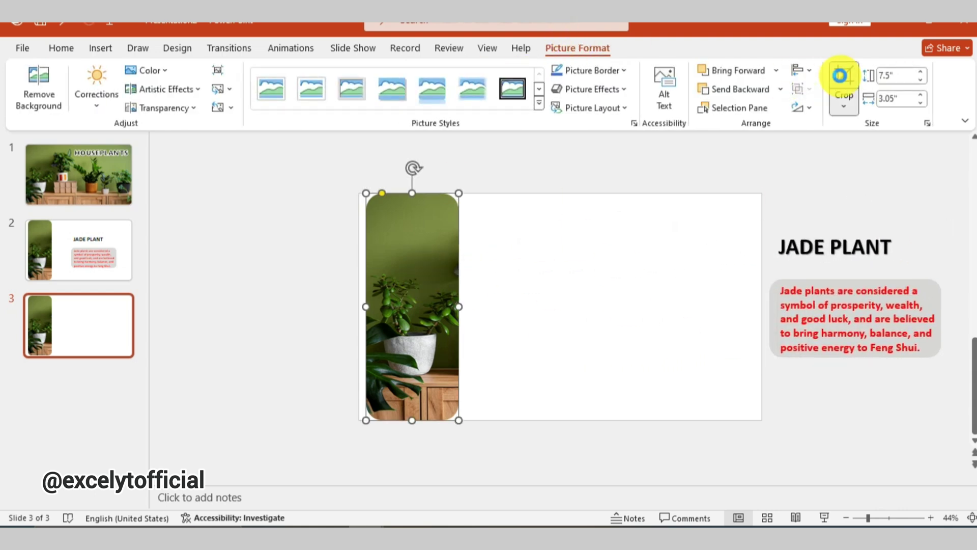
click(841, 75)
drag(447, 288, 545, 293)
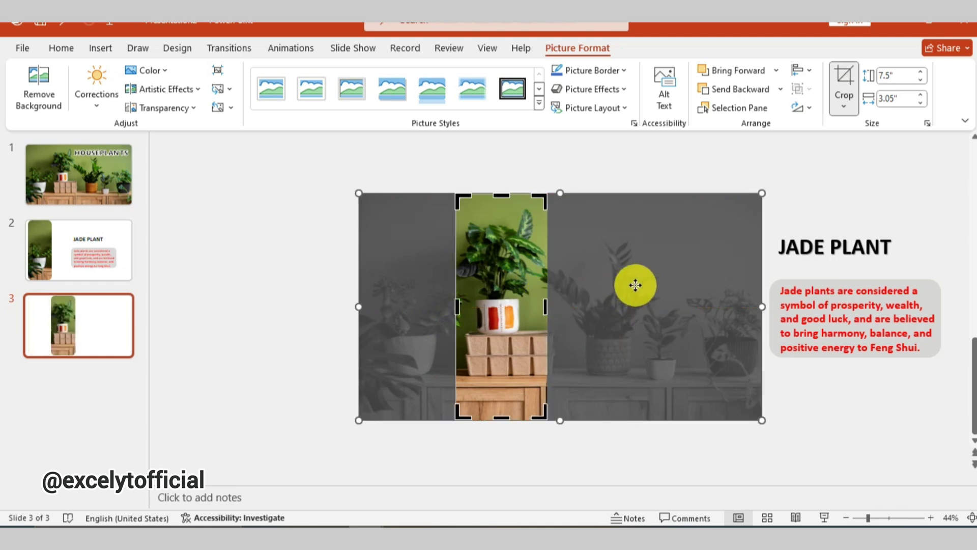
click(843, 87)
click(637, 351)
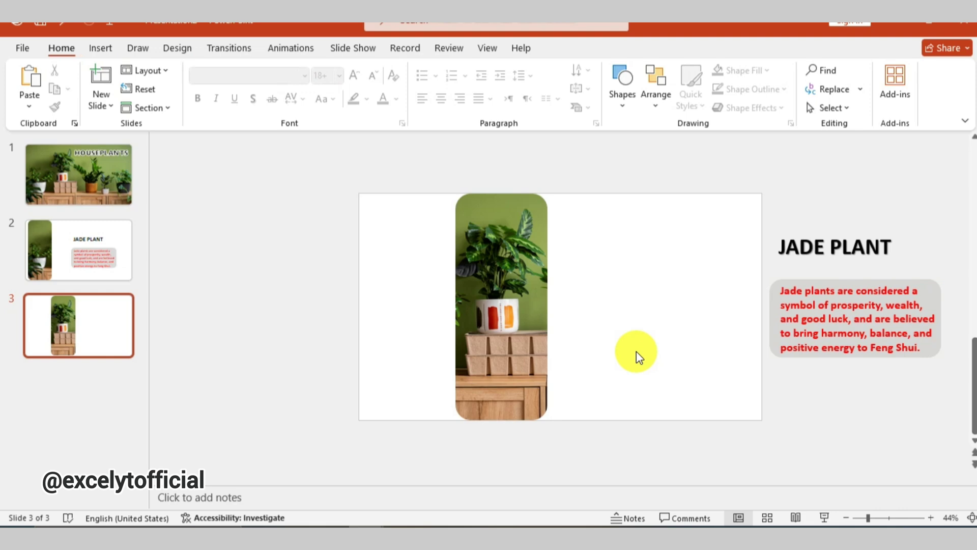
Place the pasted DUMB CANES text beside the picture and duplicate slide 3 as slide 4.
key(ctrl+v)
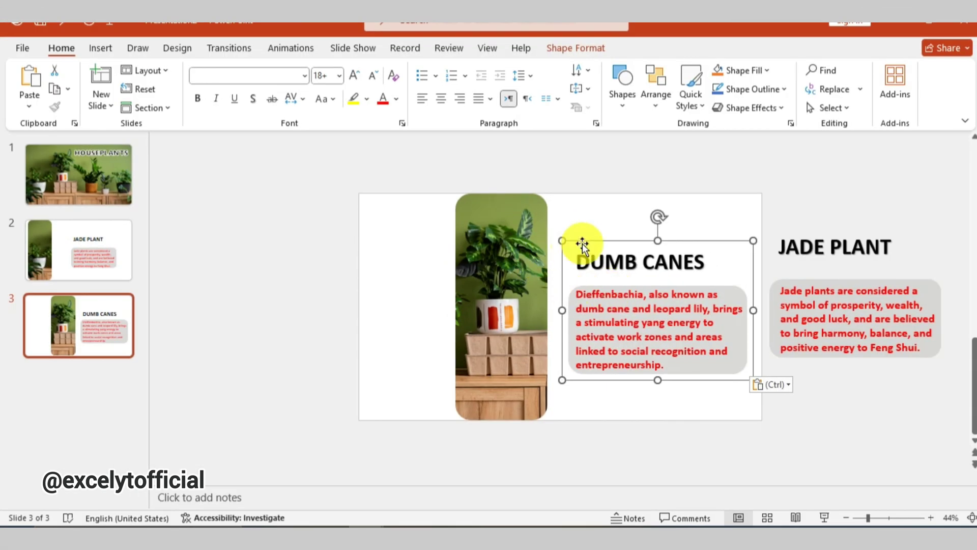
drag(584, 246, 584, 229)
click(655, 412)
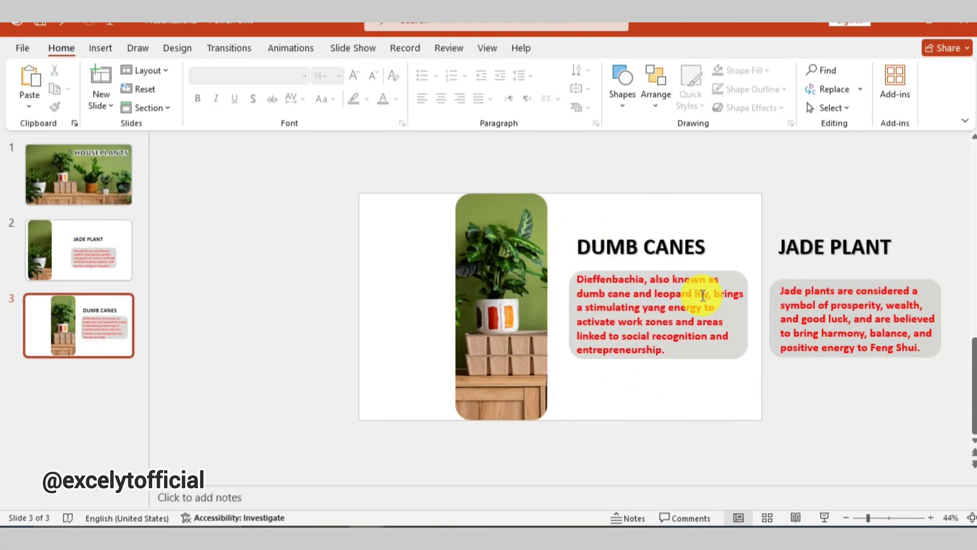
right_click(78, 327)
key(Escape)
key(ctrl+d)
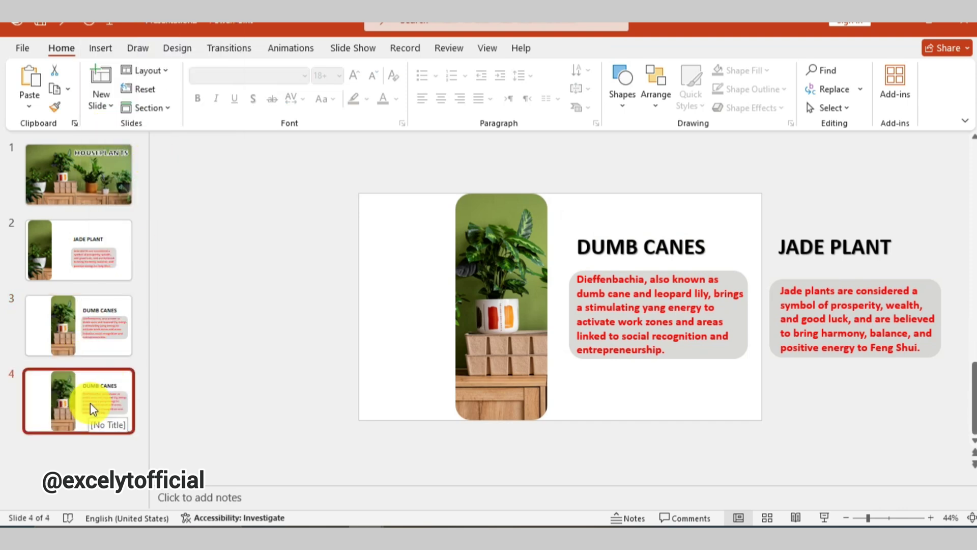
On slide 4, delete the JADE PLANT text and move DUMB CANES below the slide.
click(869, 267)
key(Delete)
click(678, 295)
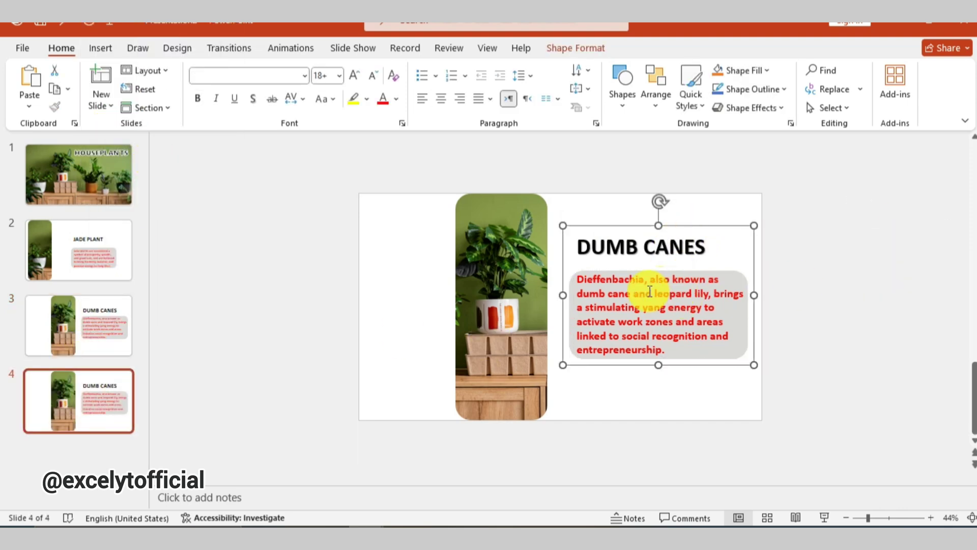
drag(663, 312, 727, 458)
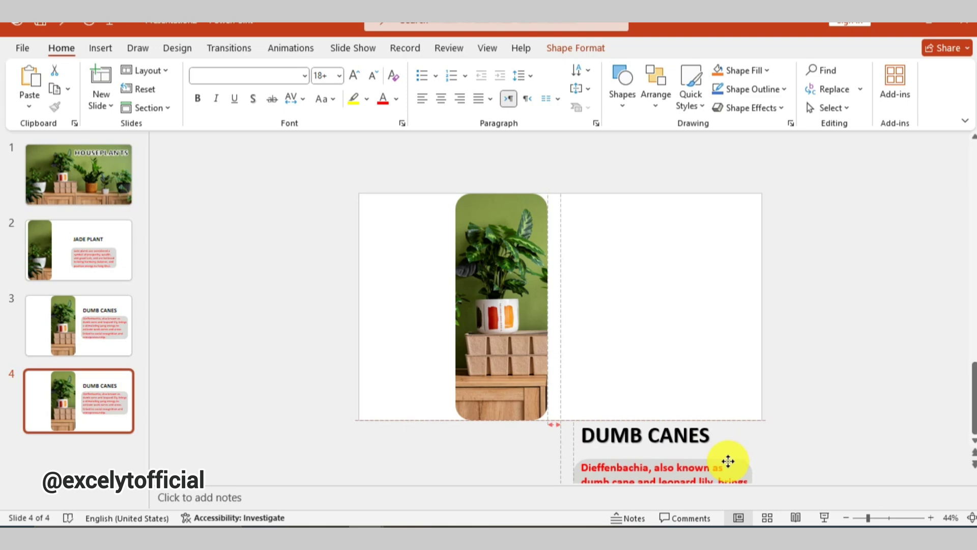
scroll(706, 459, down, 1)
Re-crop slide 4's picture onto the ZZ plant in the orange pot, widening the left edge slightly.
click(511, 236)
click(578, 48)
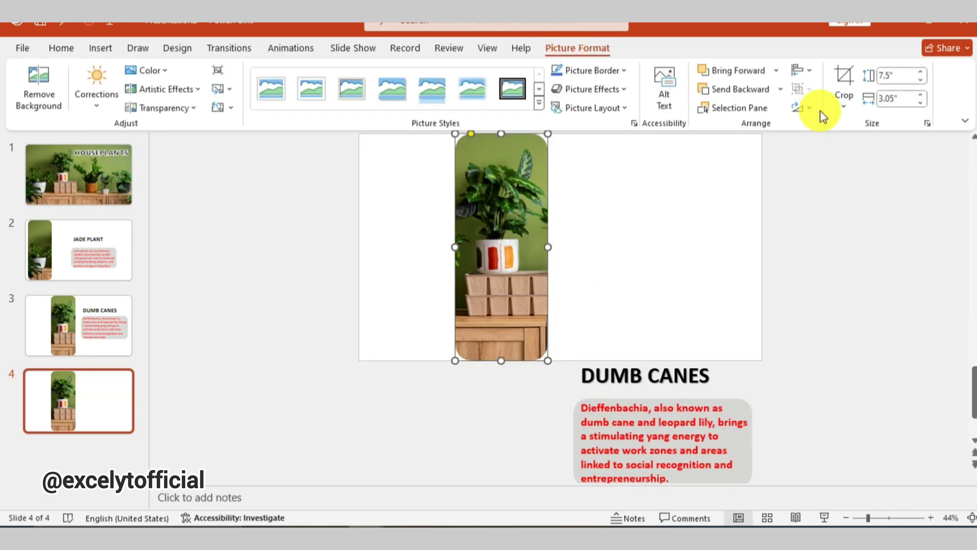
click(843, 82)
drag(545, 220, 645, 222)
drag(554, 246, 553, 246)
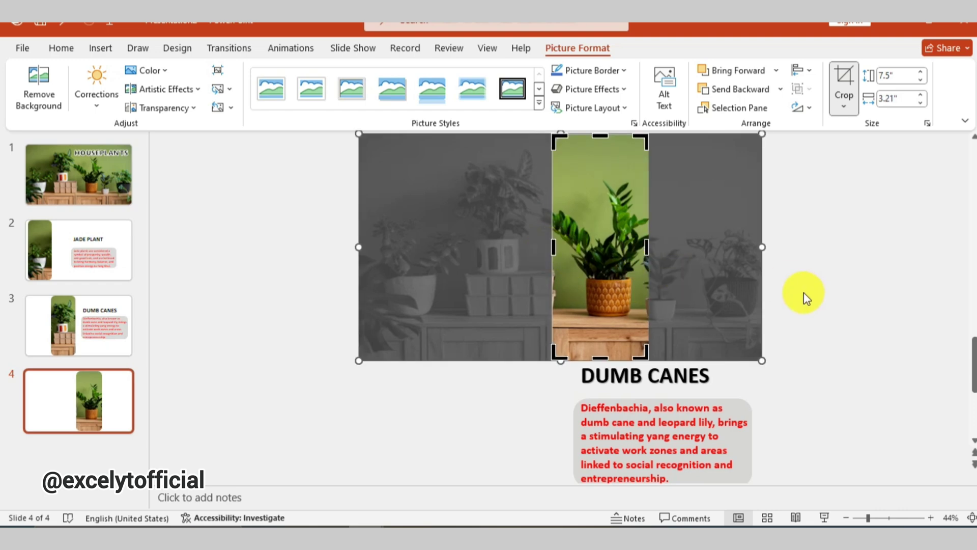
click(805, 295)
Paste the ZUZU PLANTS text at the upper left and duplicate slide 4 as slide 5.
key(ctrl+v)
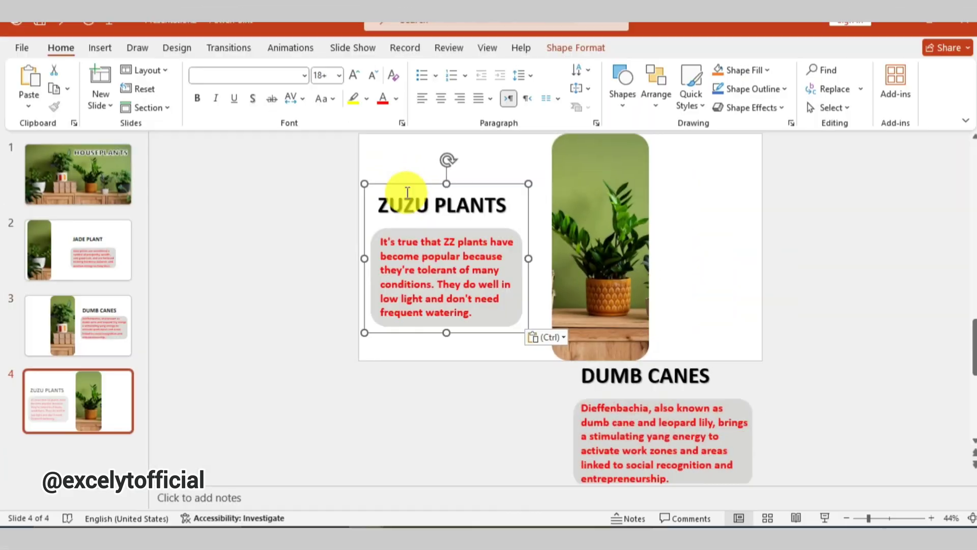
drag(432, 187, 431, 168)
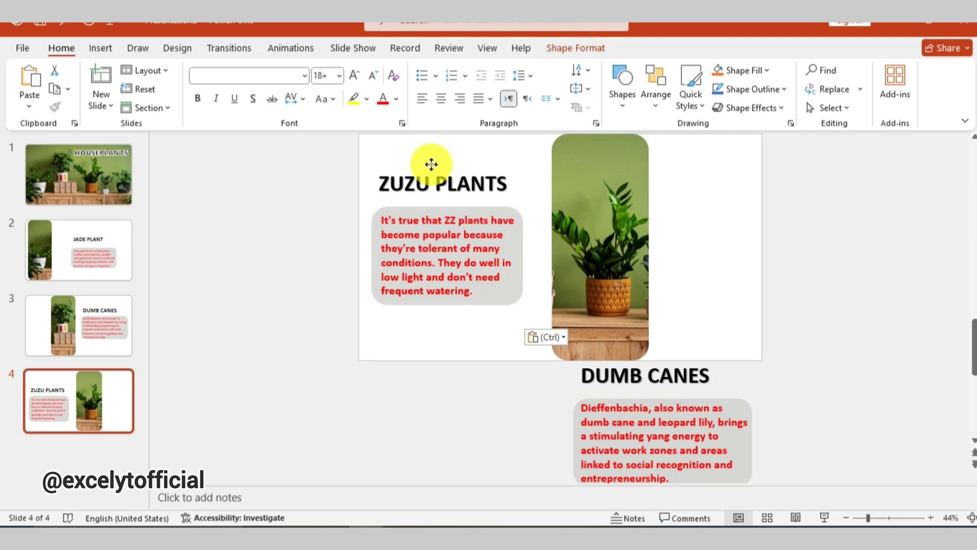
click(109, 414)
right_click(109, 414)
click(199, 234)
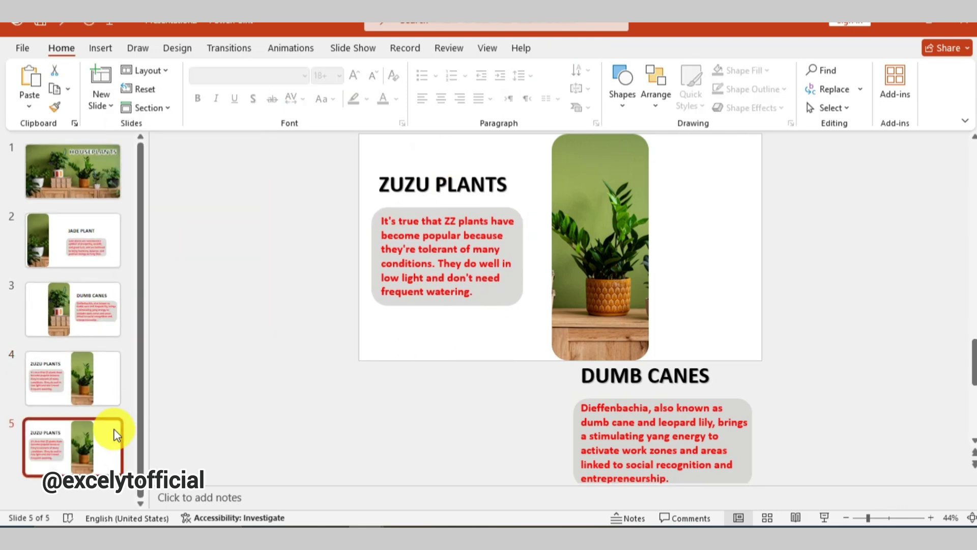
Move ZUZU PLANTS off-slide left, crop the picture to the rubber plant, and paste RUBBER PLANTS text.
click(442, 290)
drag(432, 225, 257, 225)
click(570, 204)
click(590, 49)
click(843, 81)
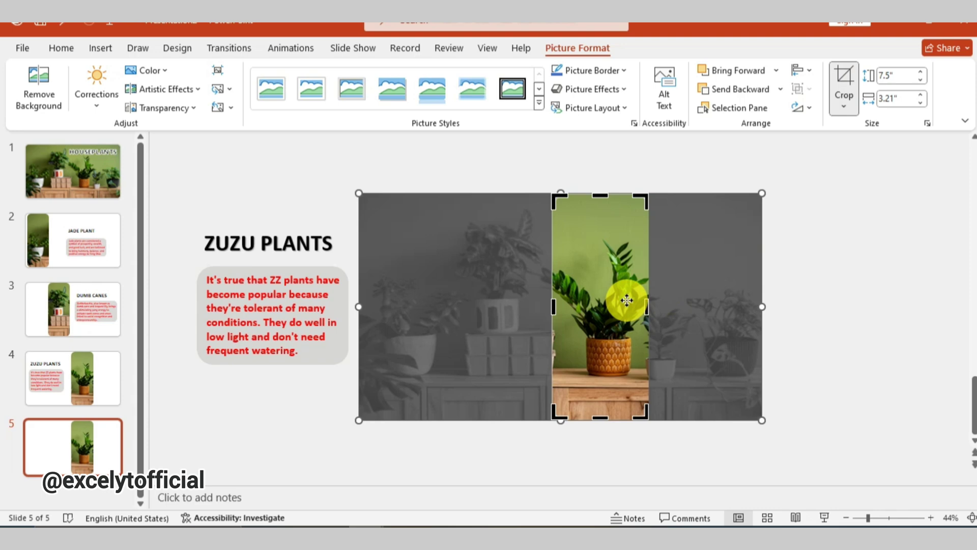
drag(624, 290, 709, 284)
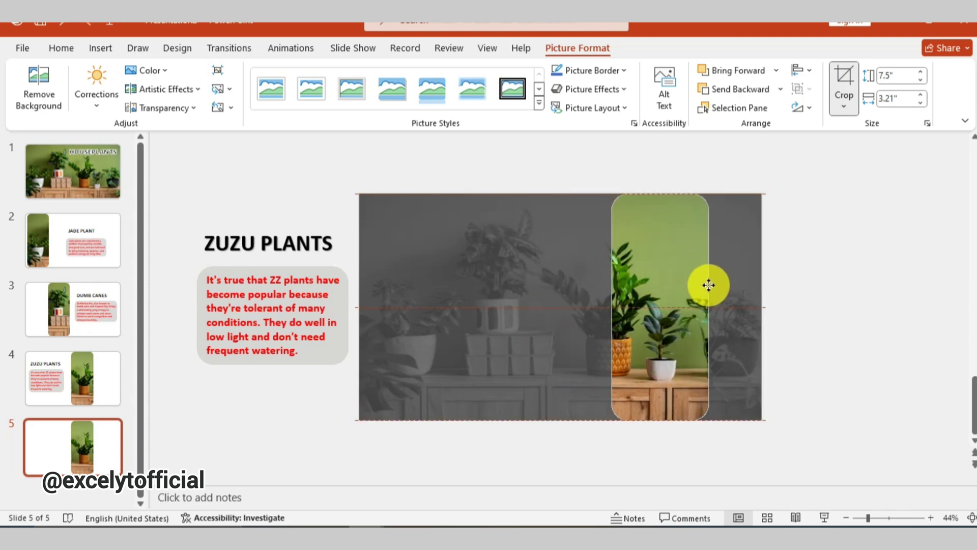
drag(611, 310, 631, 310)
click(768, 343)
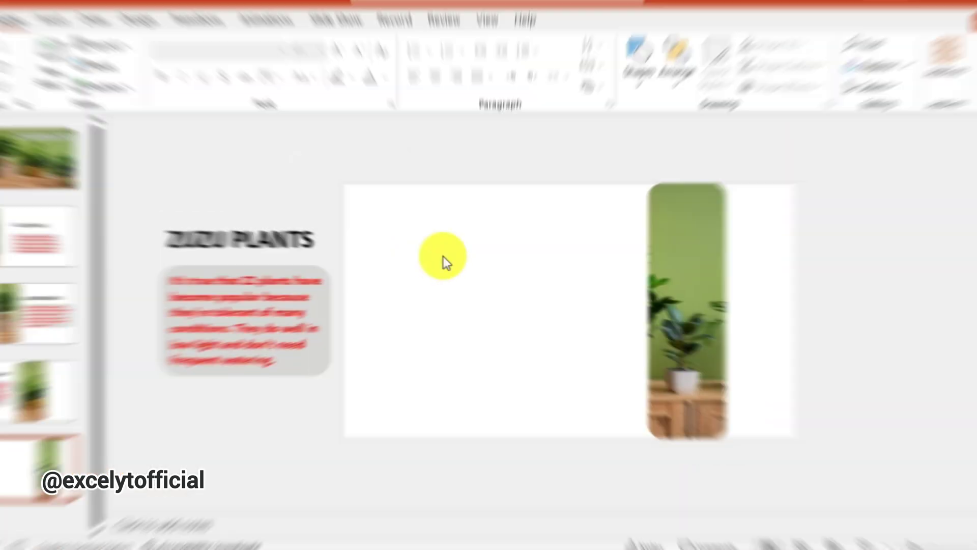
key(ctrl+v)
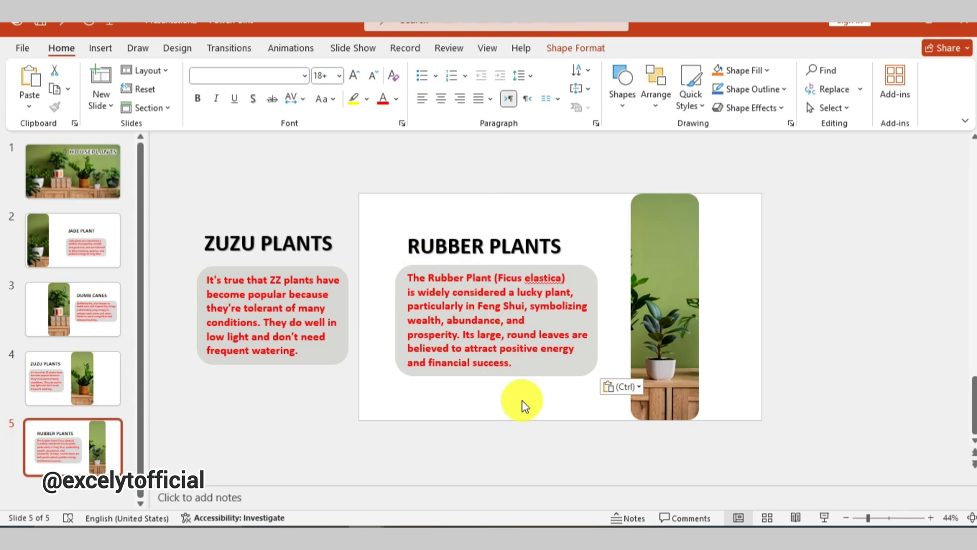
Duplicate slide 5 as slide 6 and delete the off-slide ZUZU PLANTS text.
click(105, 452)
key(ctrl+d)
click(304, 242)
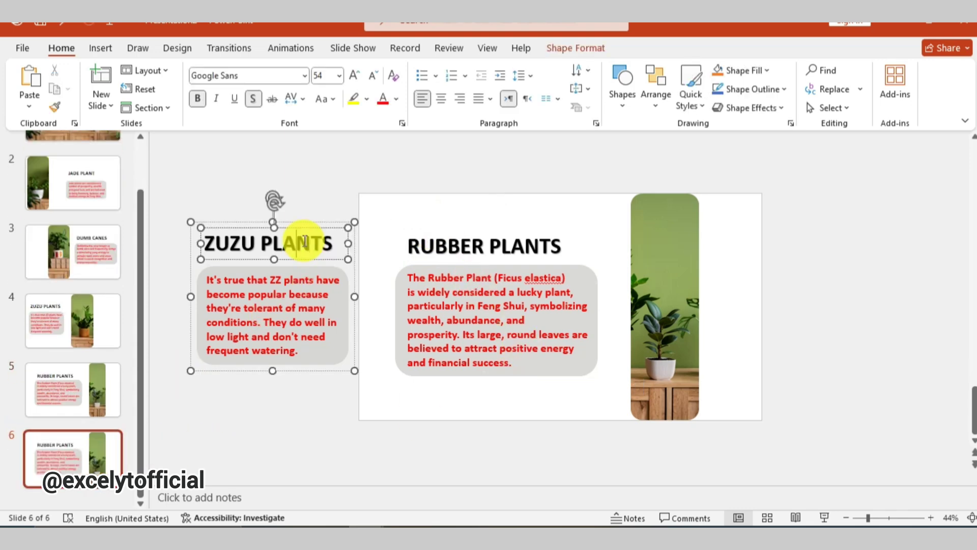
click(255, 227)
key(Delete)
Move the RUBBER PLANTS text off the slide to the upper left.
click(517, 312)
click(489, 246)
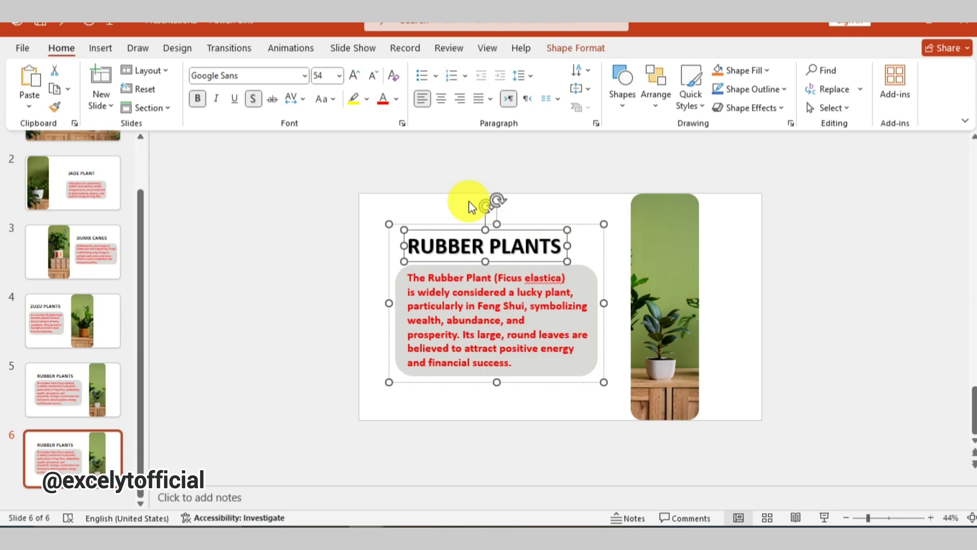
ctrl+scroll(881, 464, down, 2)
drag(428, 261, 215, 127)
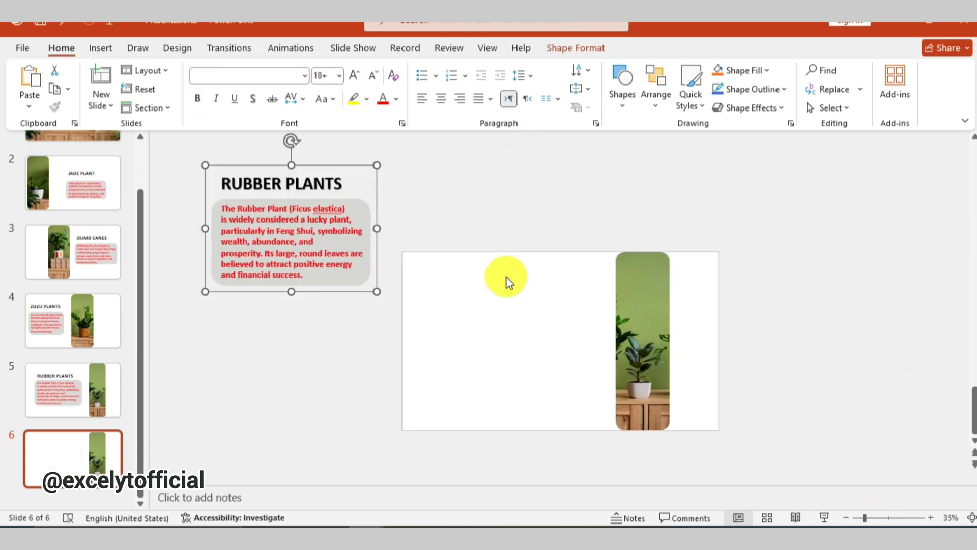
click(510, 294)
Re-crop slide 6's picture onto the Swiss cheese plant.
click(637, 326)
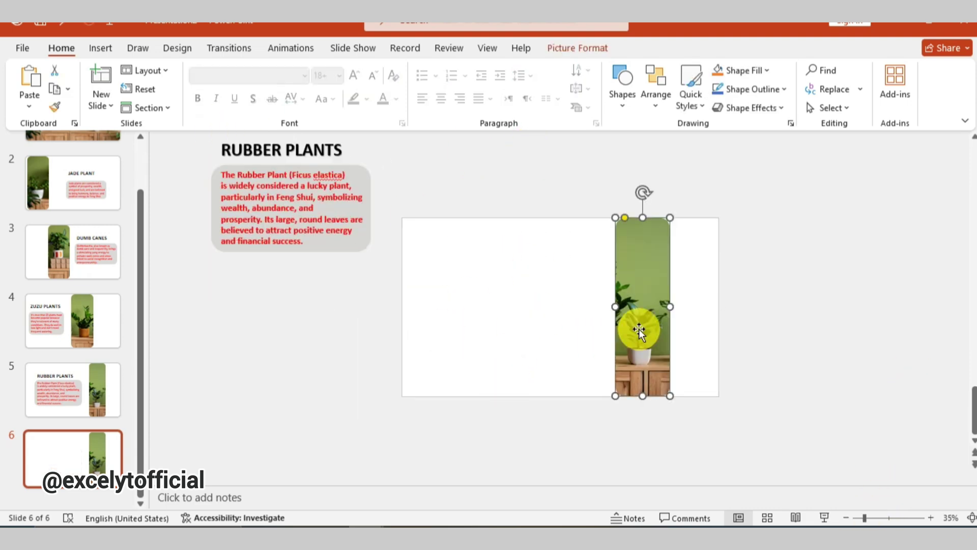
click(585, 47)
click(843, 76)
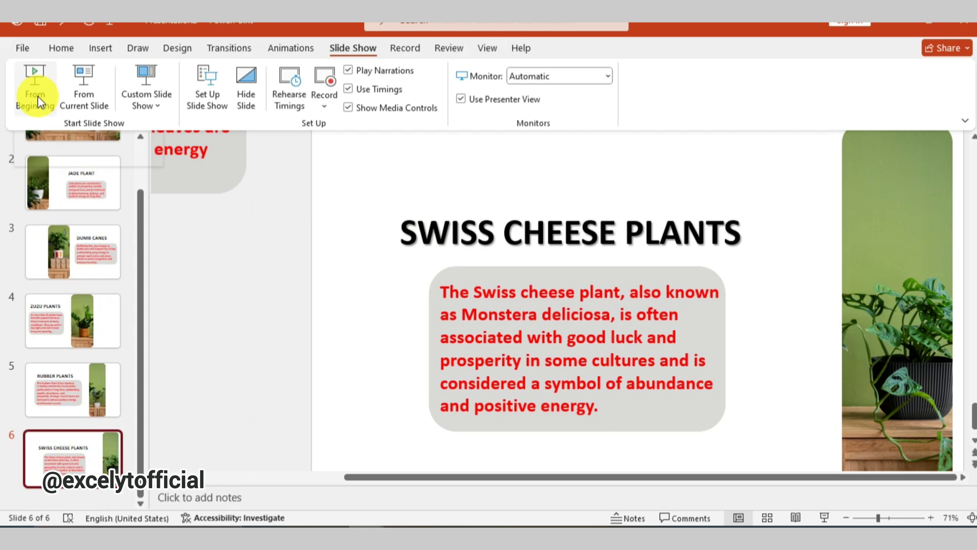
drag(139, 202, 126, 132)
Apply the Morph transition to all six slides.
click(61, 169)
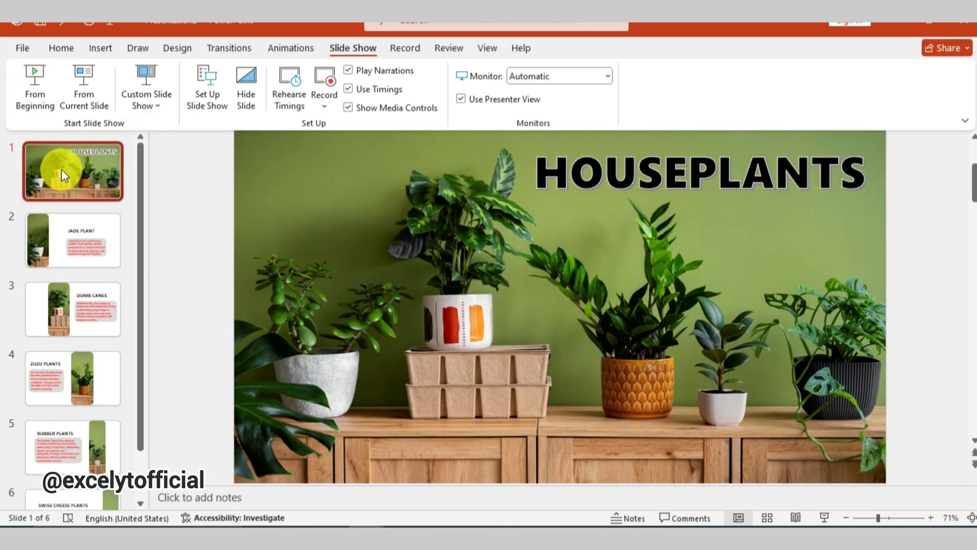
key(ctrl+a)
click(230, 48)
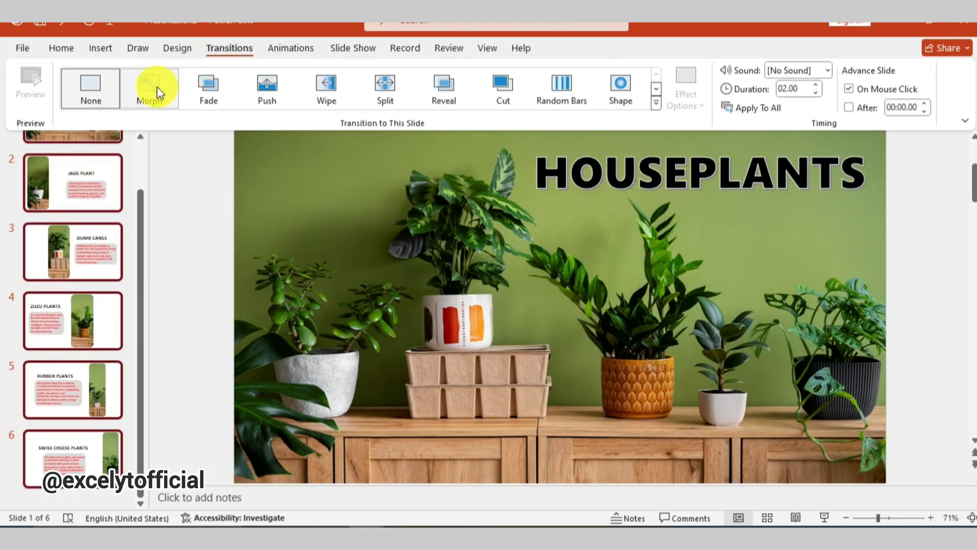
click(156, 88)
click(359, 46)
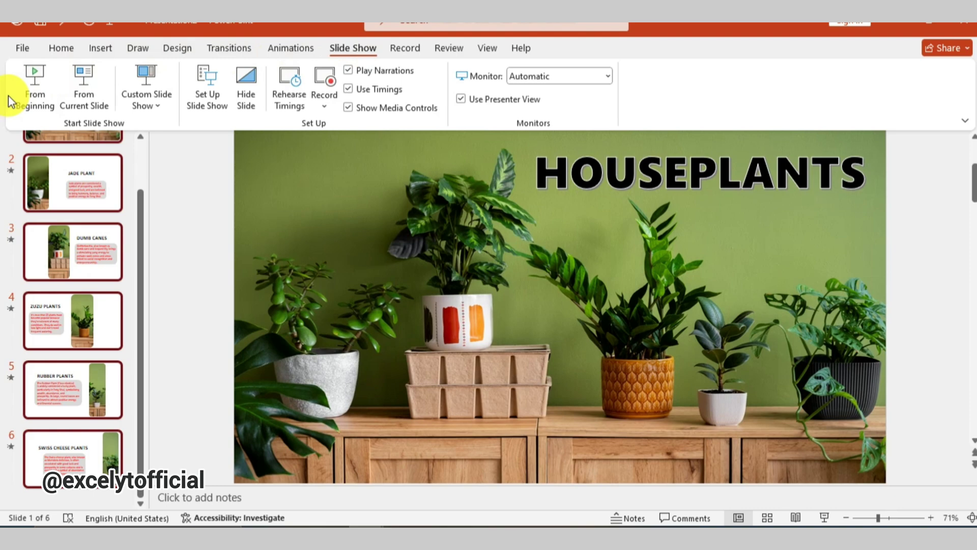